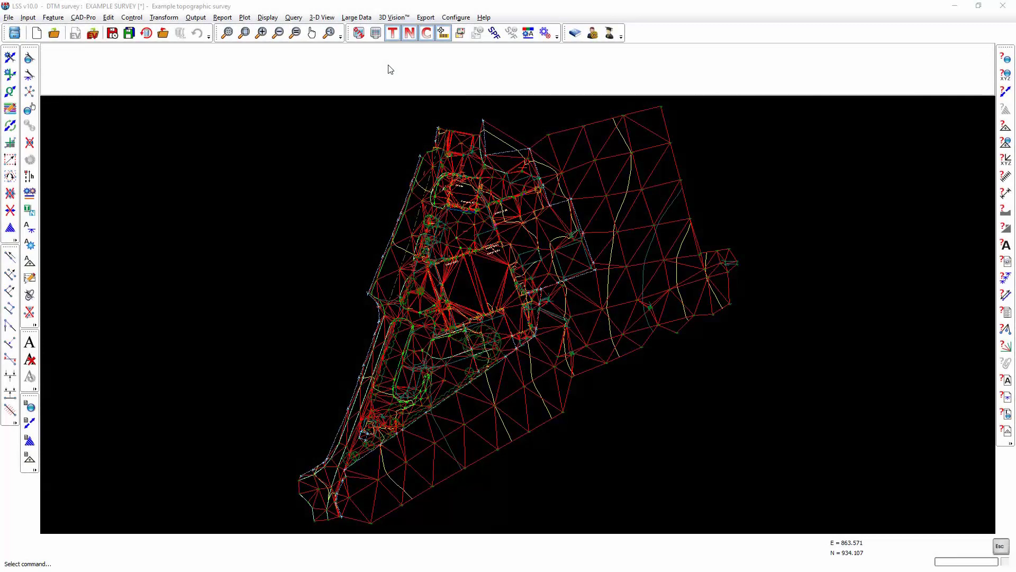
# Step: Apply the "Stations and names" display preset to the survey view
pyautogui.click(358, 33)
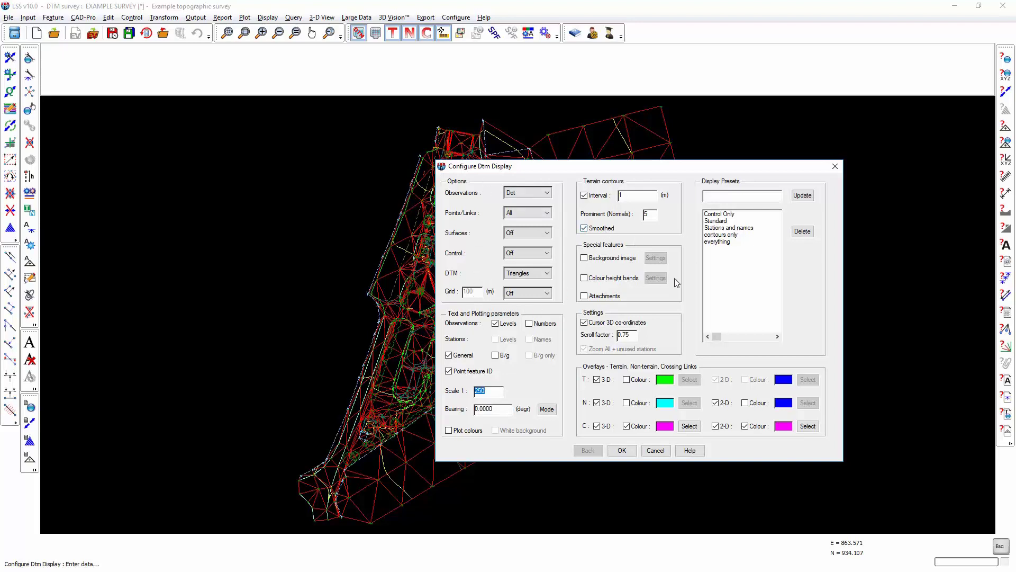
pyautogui.click(715, 228)
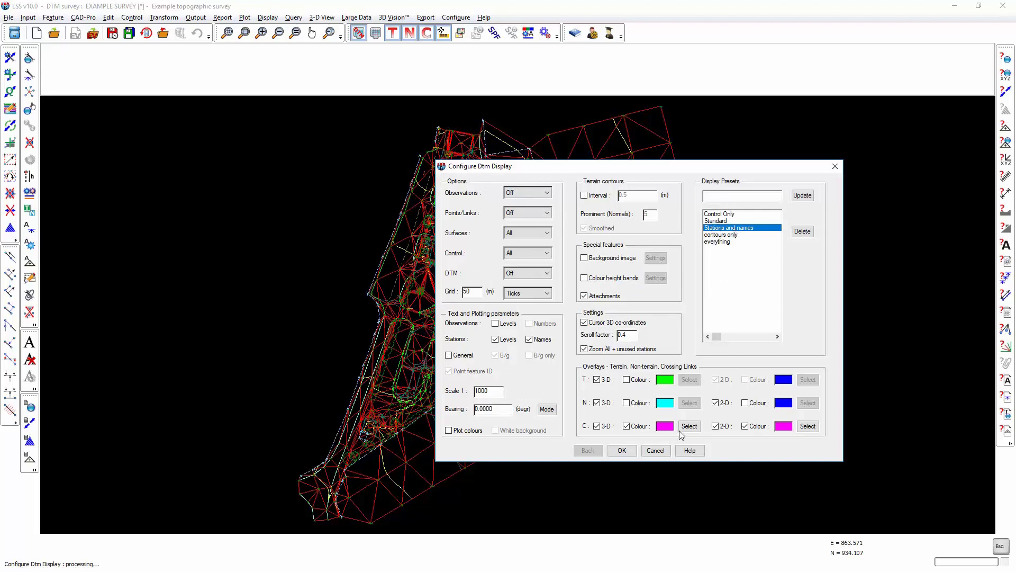
pyautogui.click(622, 451)
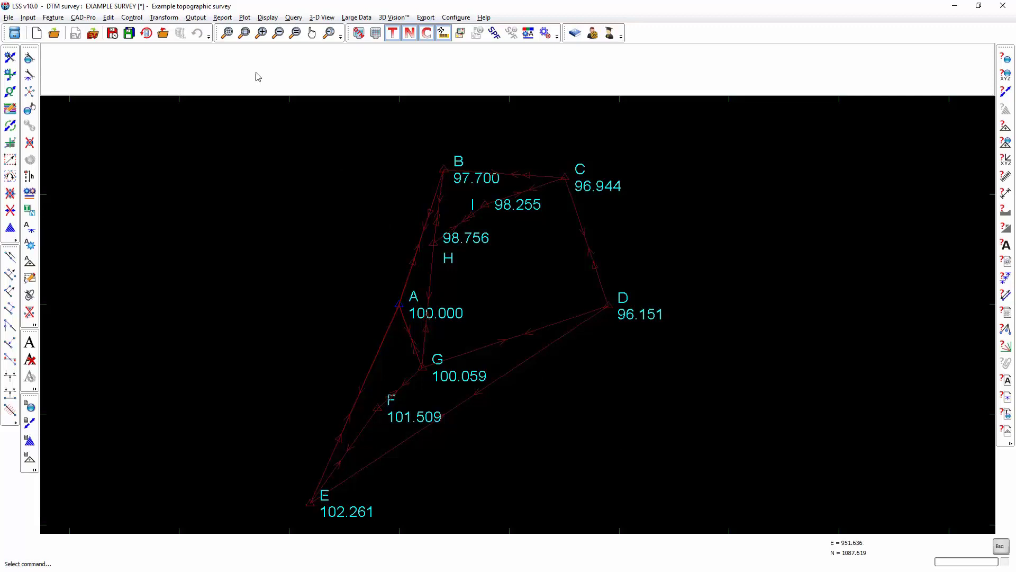
# Step: Set the display colour of unadjusted stations to bright yellow-green, colour number 60 (RGB 192/255/0)
pyautogui.click(132, 18)
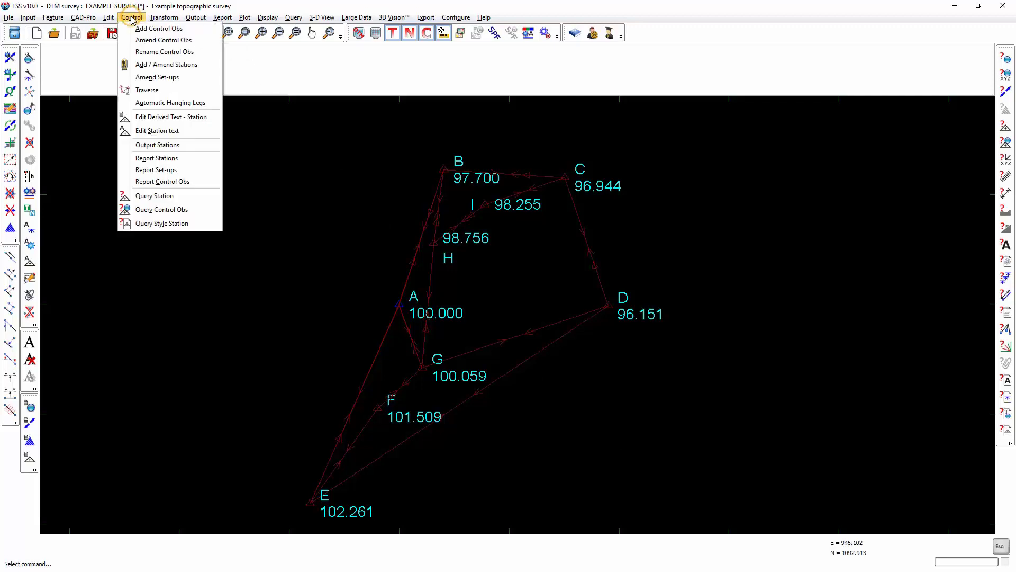
pyautogui.click(145, 90)
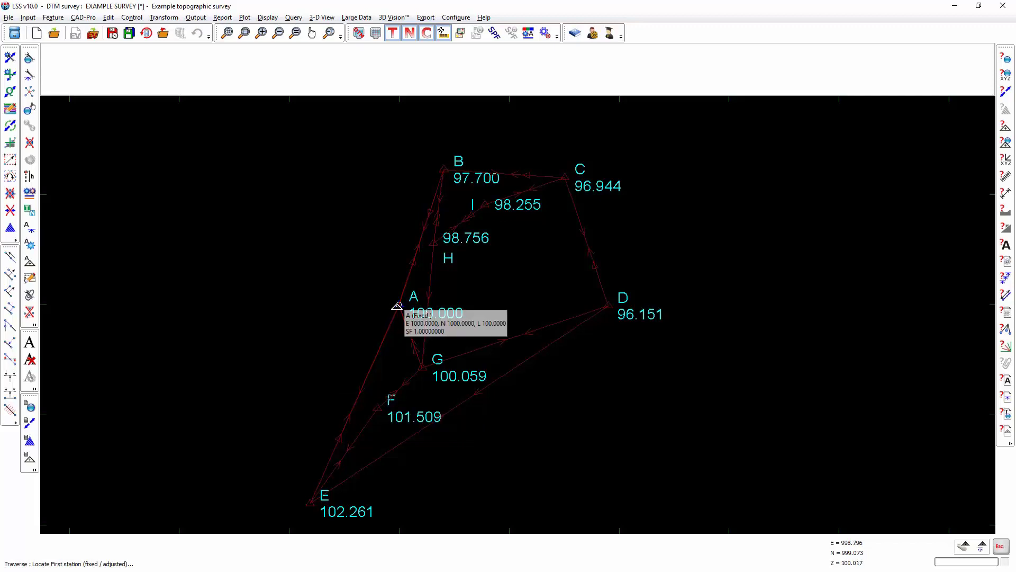
pyautogui.click(546, 36)
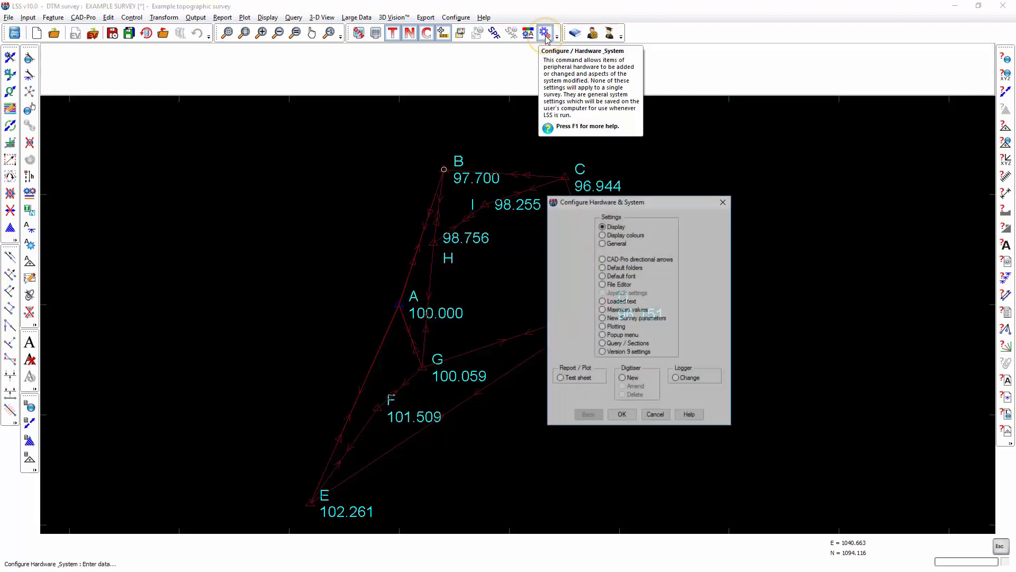
pyautogui.click(611, 235)
pyautogui.click(622, 415)
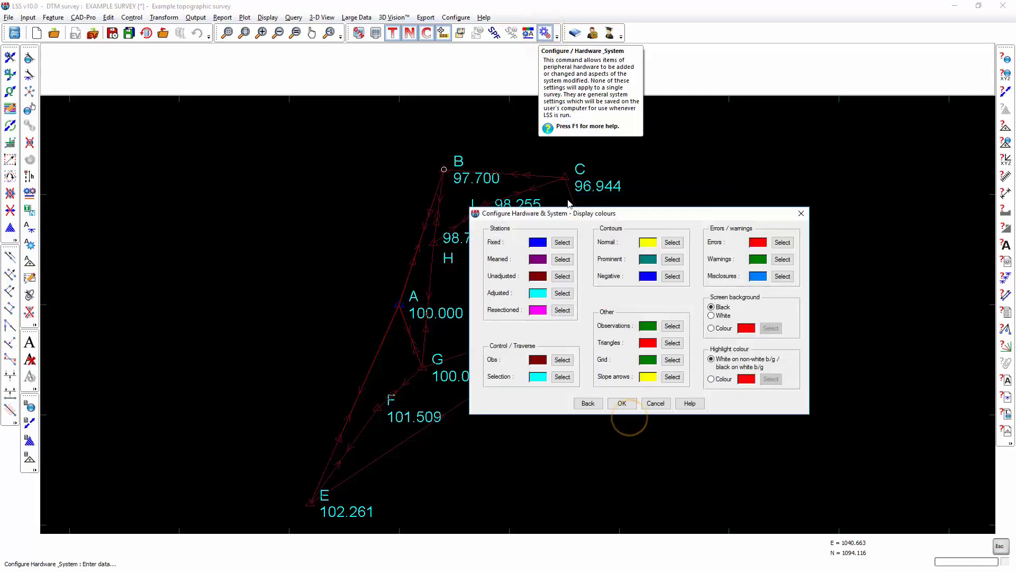
pyautogui.moveTo(566, 216); pyautogui.dragTo(747, 210)
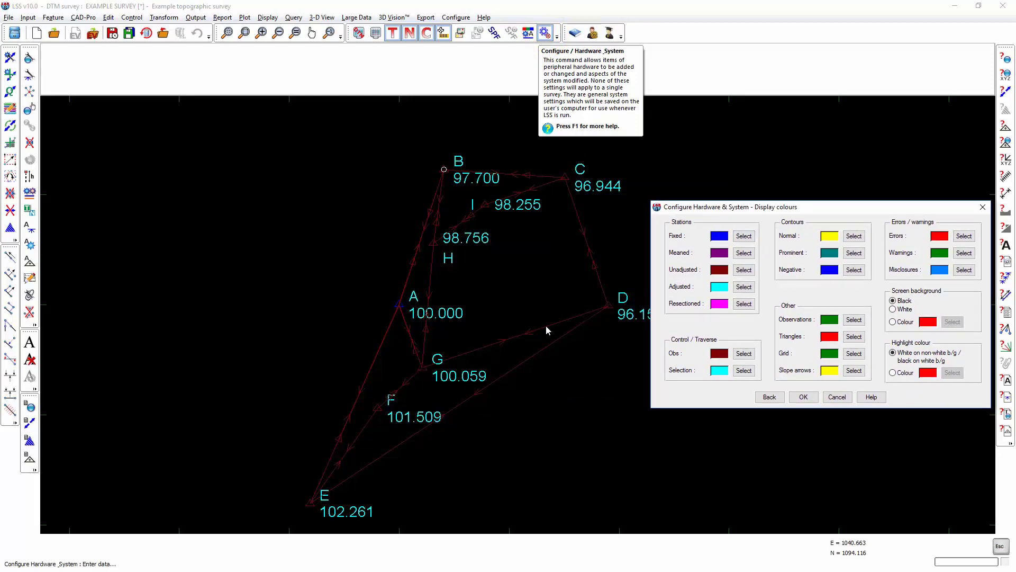
pyautogui.click(750, 270)
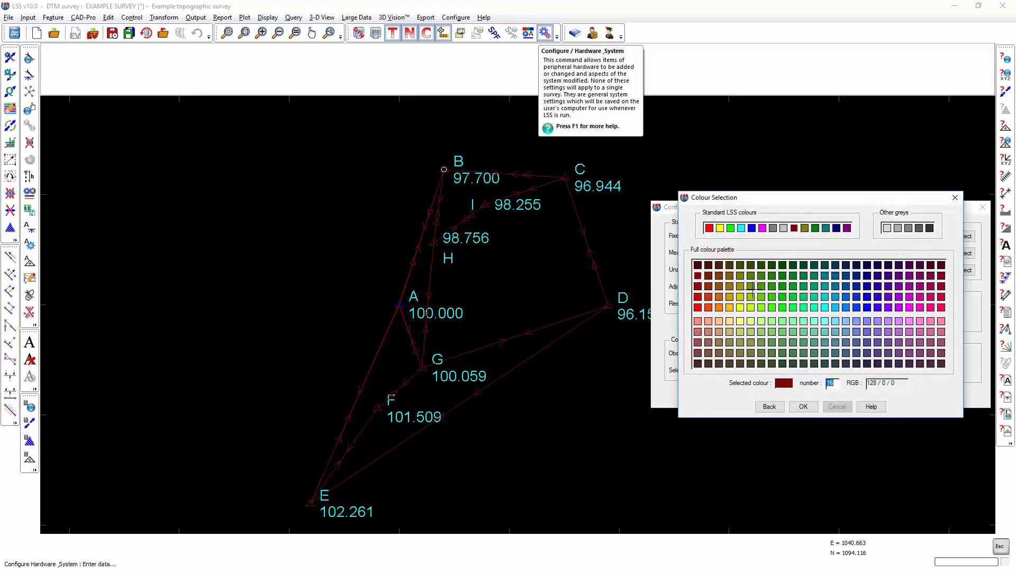
pyautogui.click(750, 307)
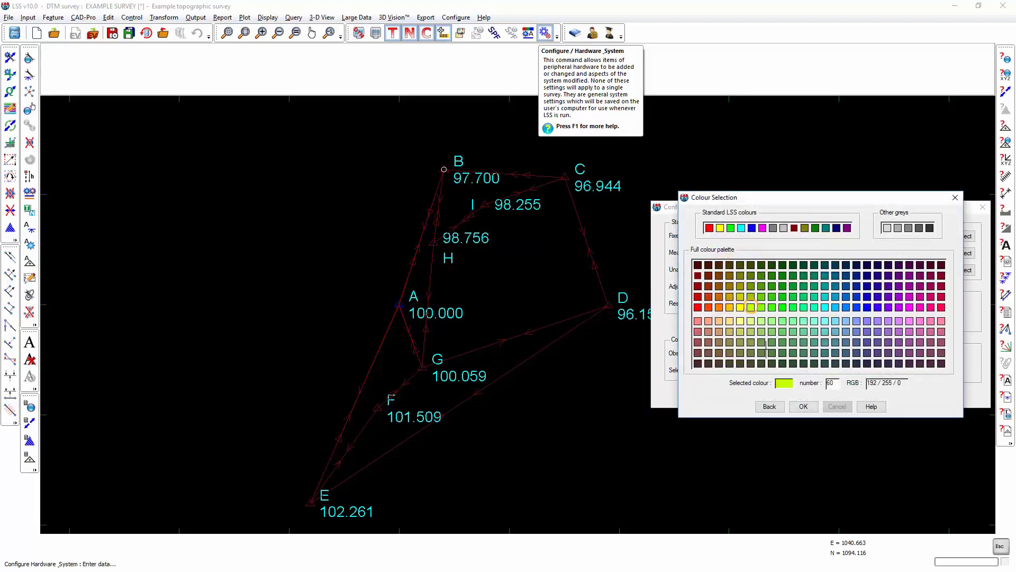
pyautogui.click(797, 407)
pyautogui.click(801, 398)
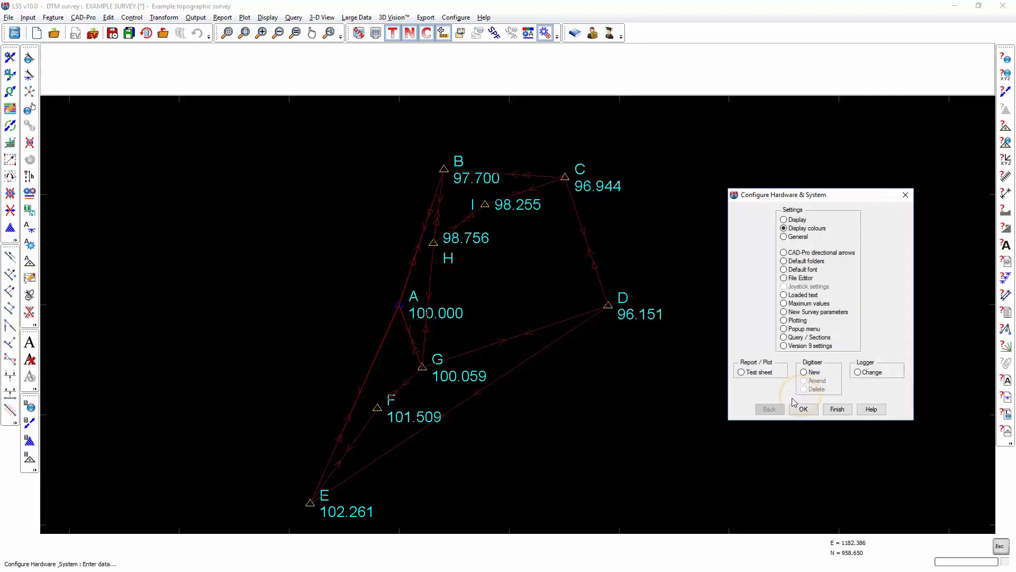
# Step: Finish the hardware and system configuration and save the changes
pyautogui.click(829, 408)
pyautogui.click(762, 295)
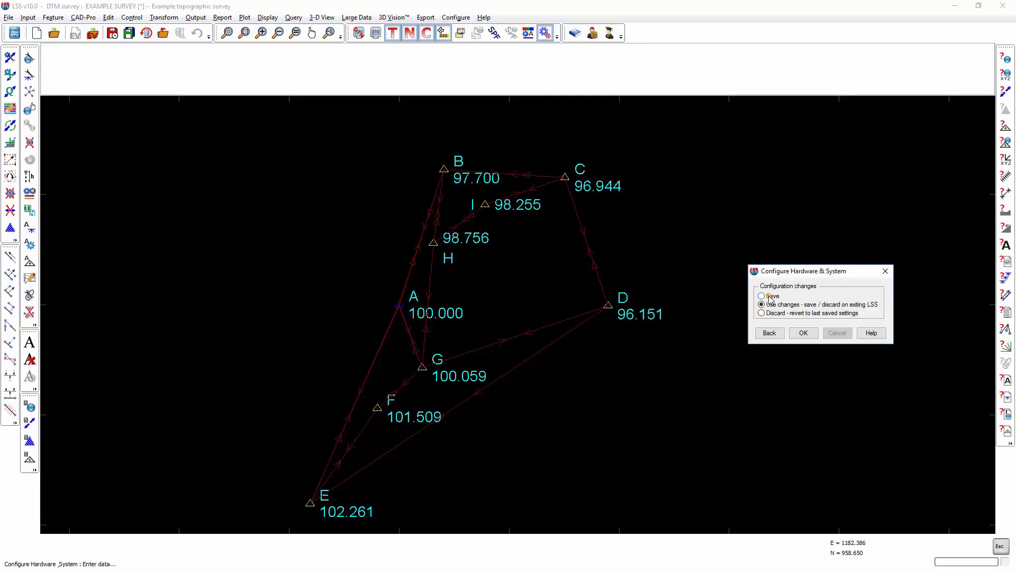
pyautogui.click(803, 333)
# Step: Start a traverse at station A, allowing an unadjusted backsight and choosing station G as the backsight
pyautogui.click(132, 17)
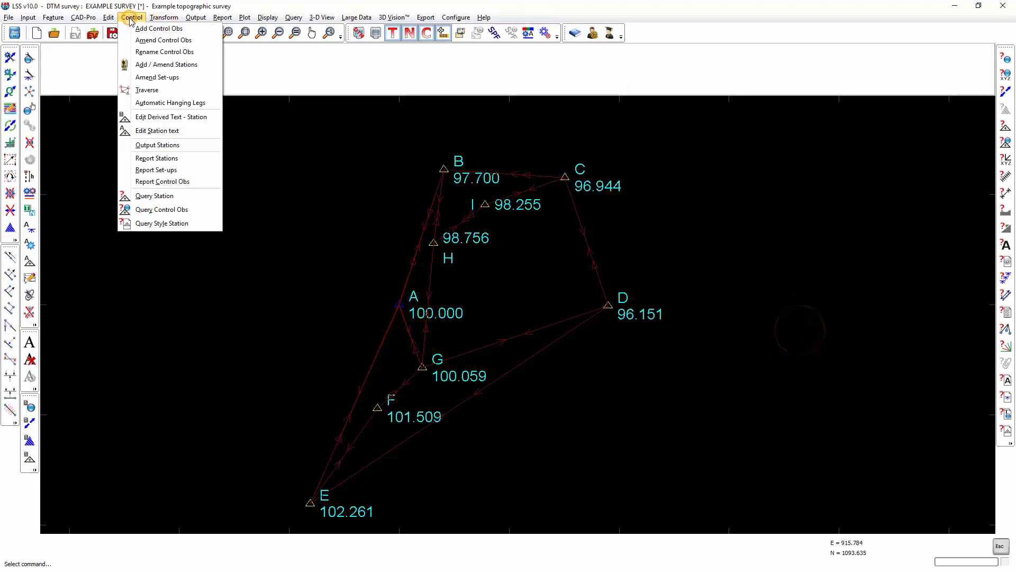
pyautogui.click(151, 91)
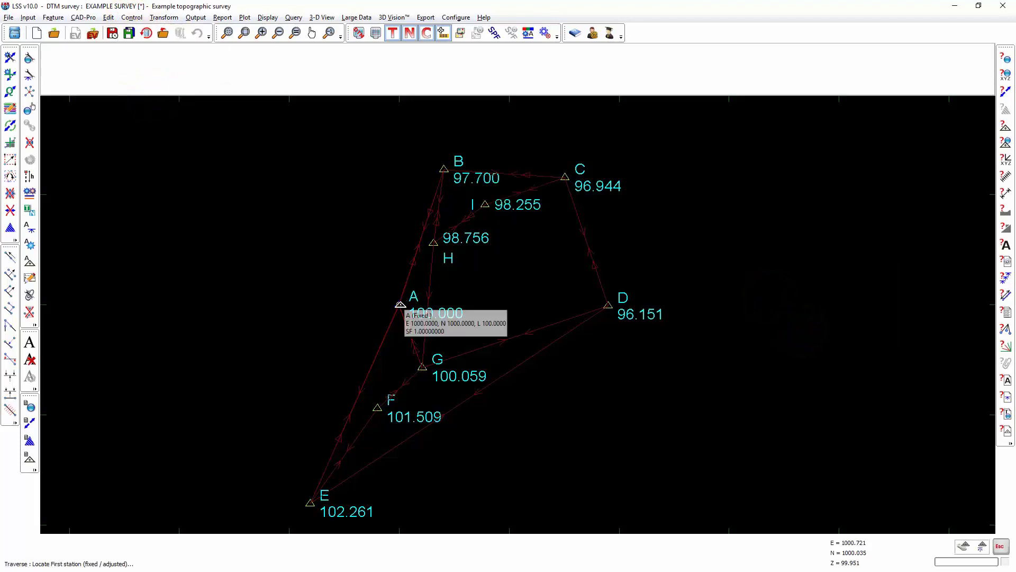
pyautogui.click(400, 306)
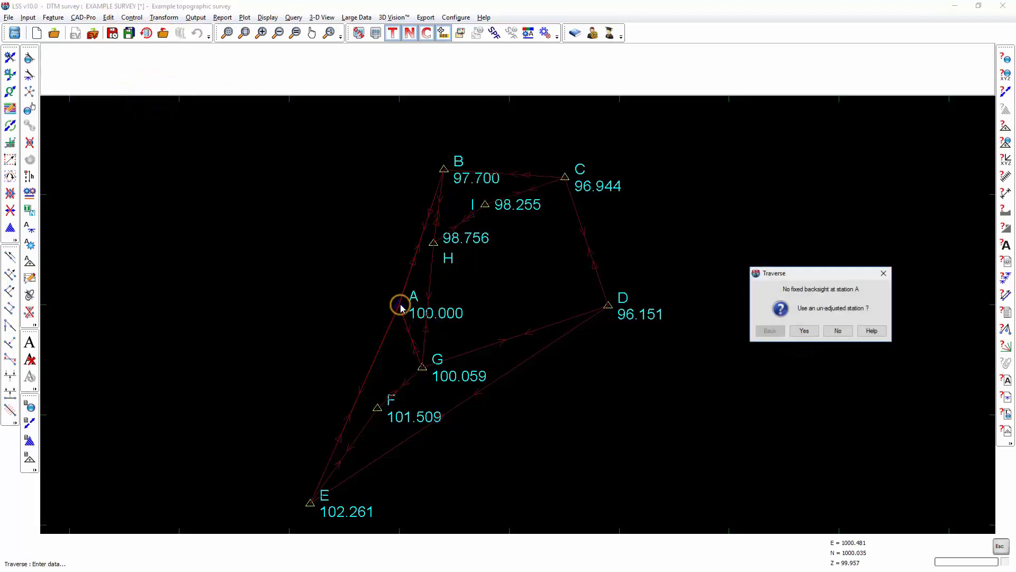
pyautogui.click(803, 332)
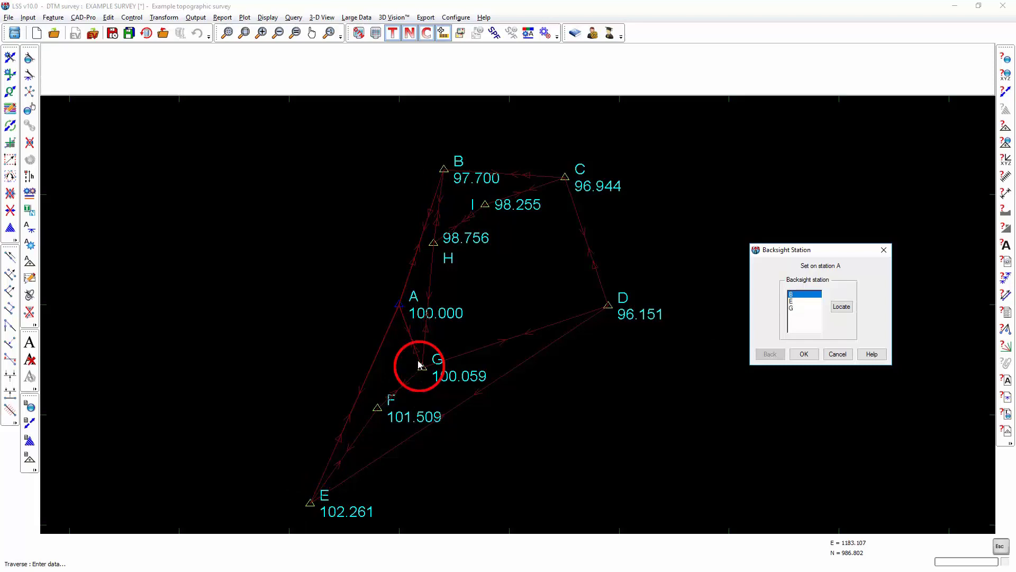
pyautogui.click(790, 309)
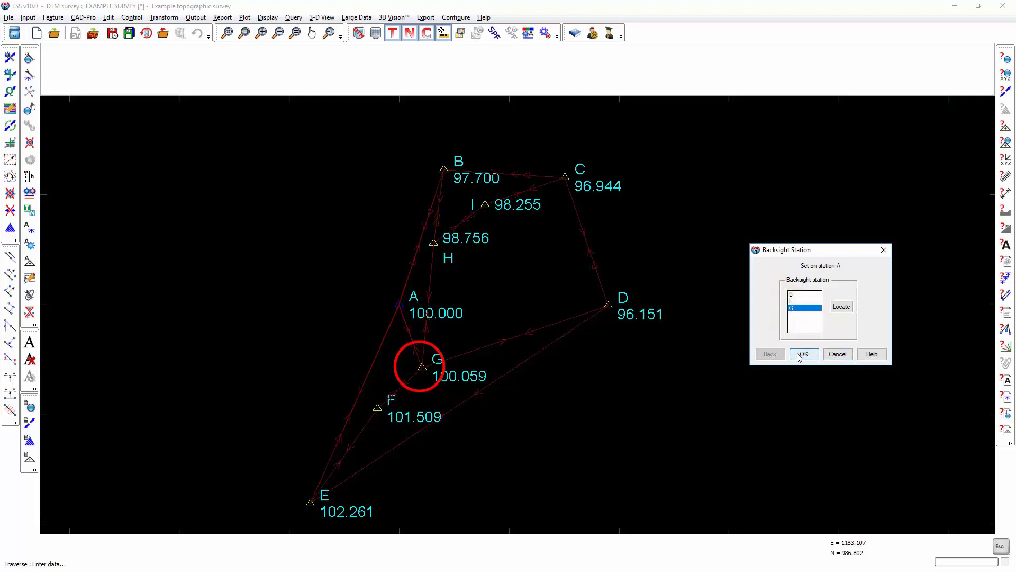
pyautogui.click(843, 307)
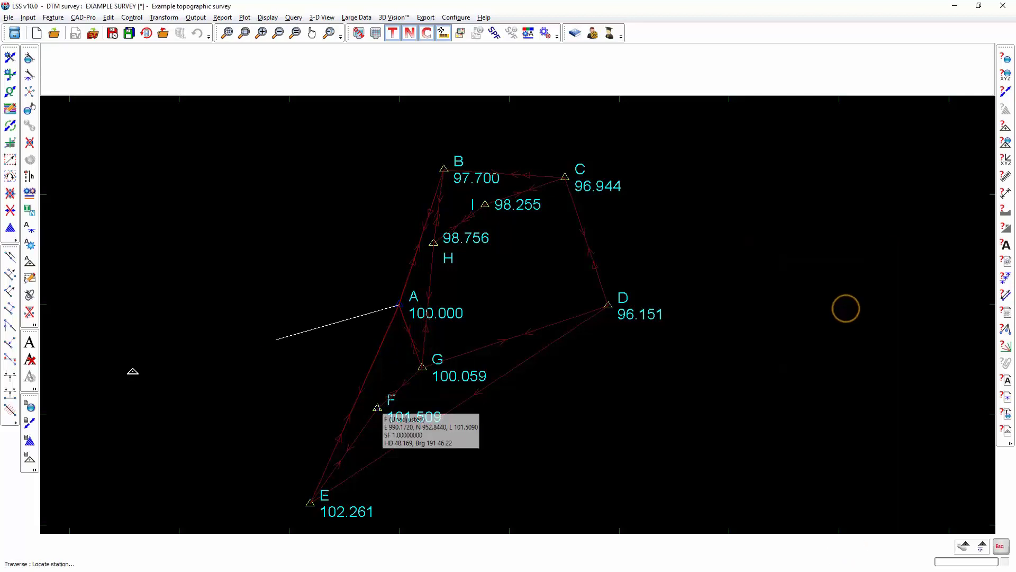
pyautogui.click(423, 366)
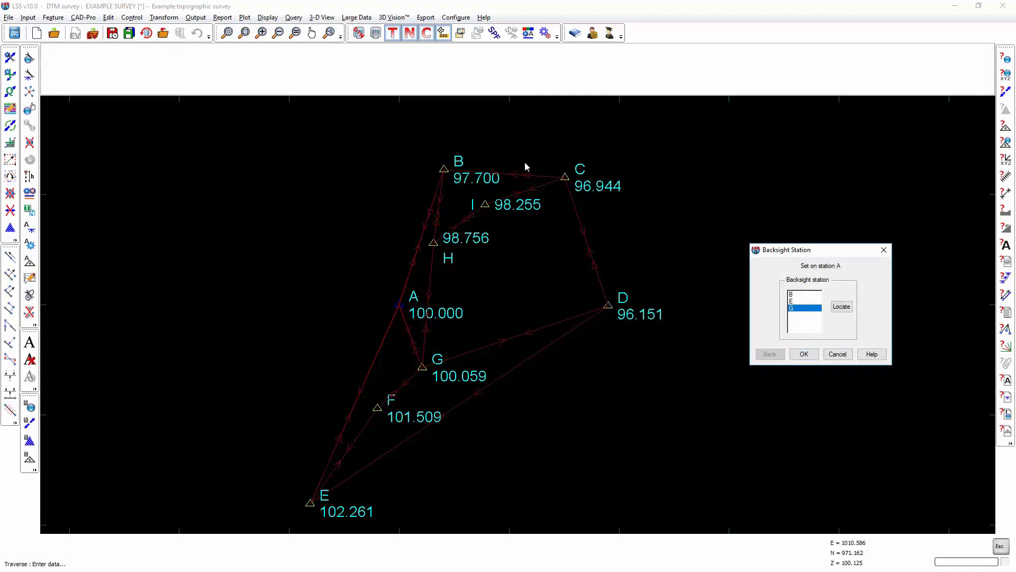
pyautogui.click(800, 354)
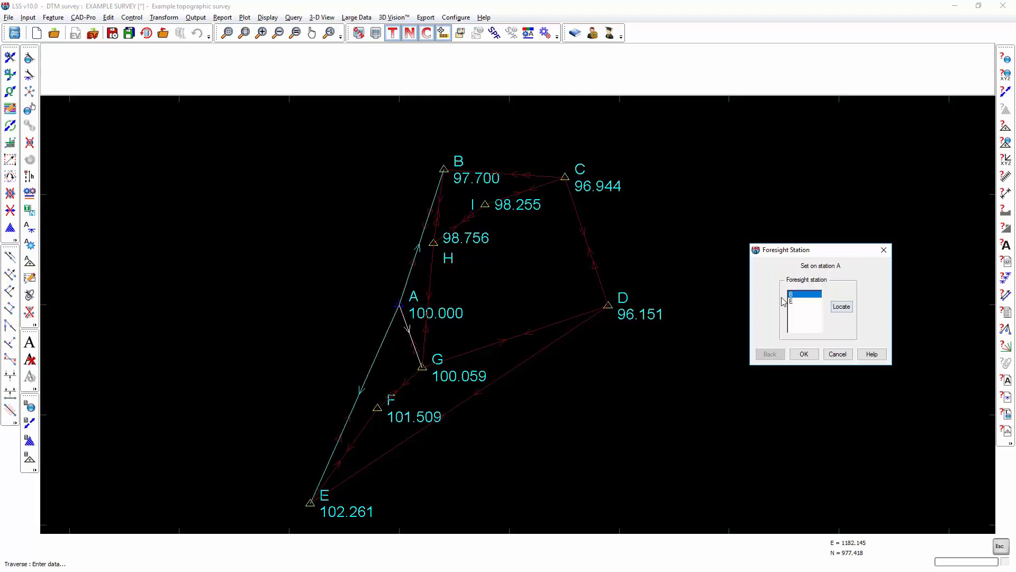
# Step: Define the traverse route with foresights to B, C, D and E, closing back on station A
pyautogui.click(842, 307)
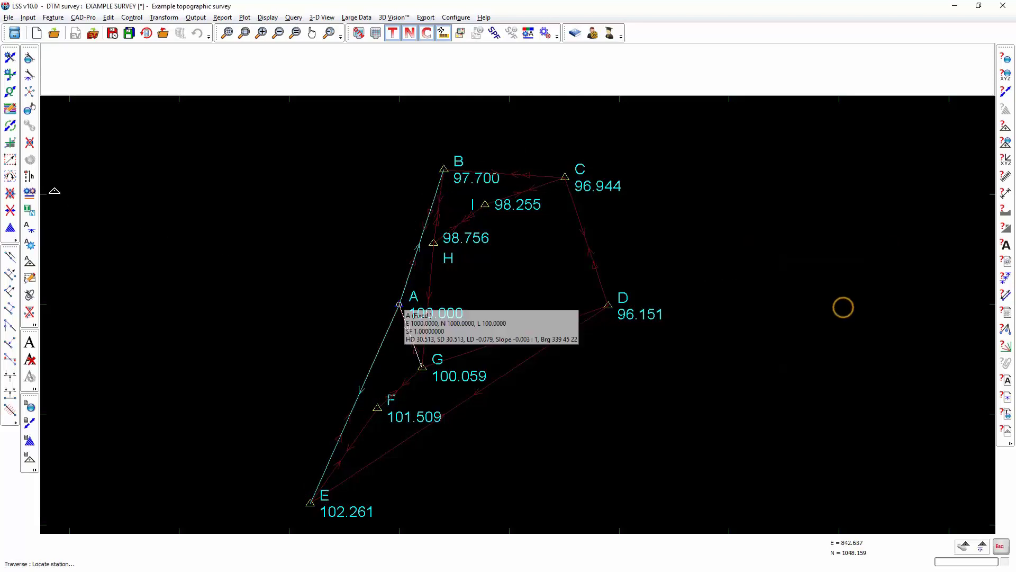
pyautogui.click(444, 168)
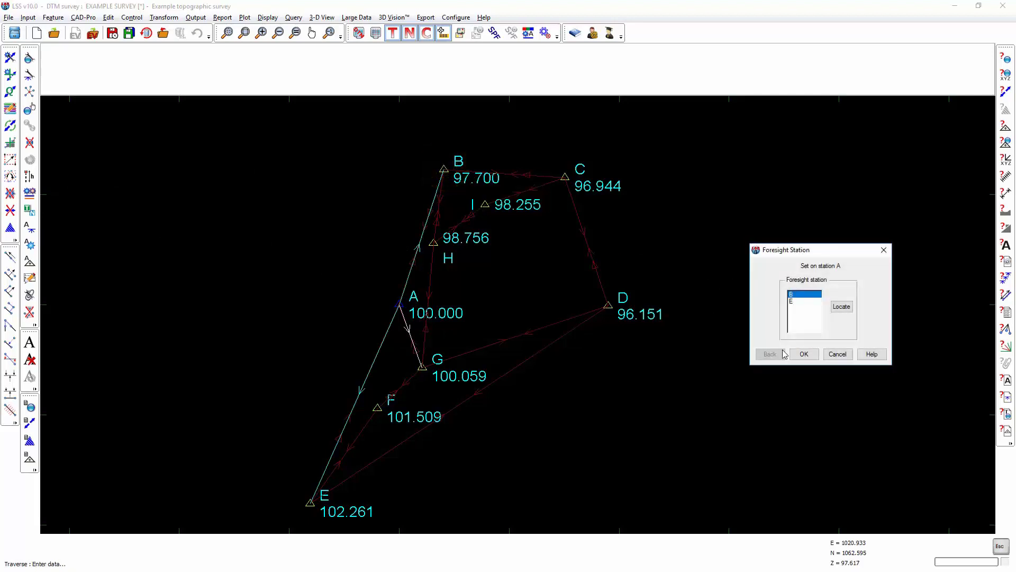
pyautogui.click(801, 354)
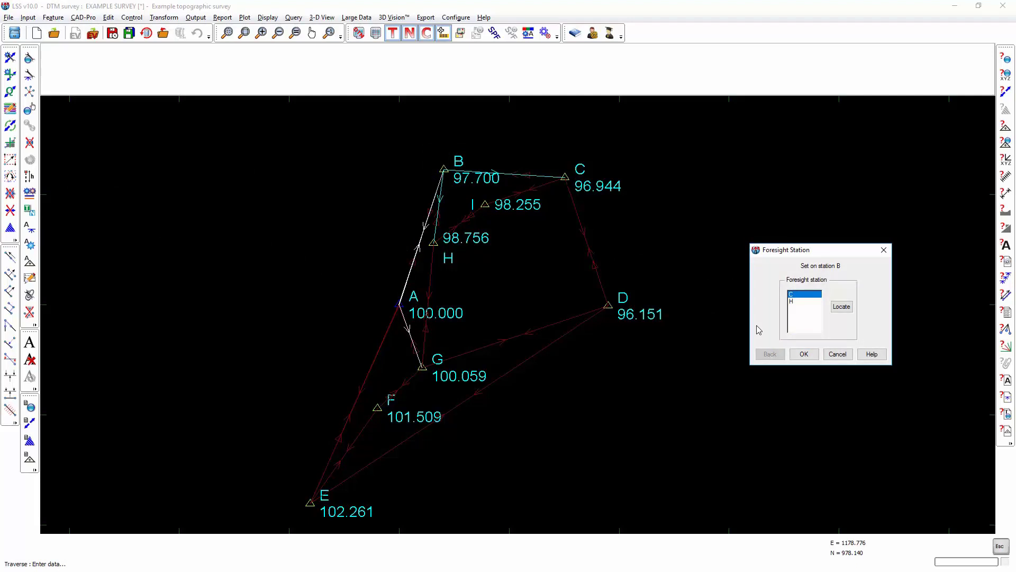
pyautogui.click(801, 354)
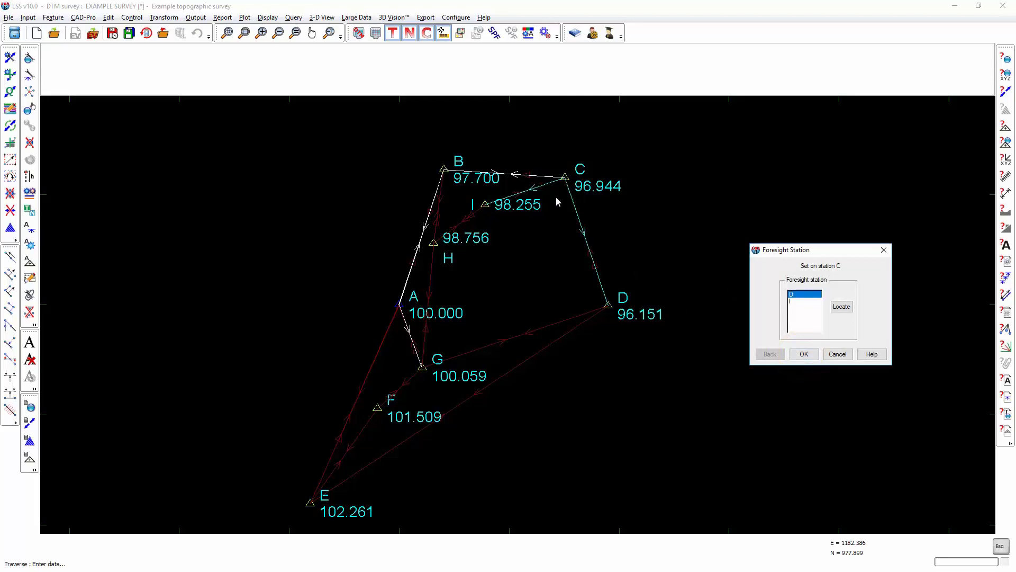
pyautogui.click(806, 355)
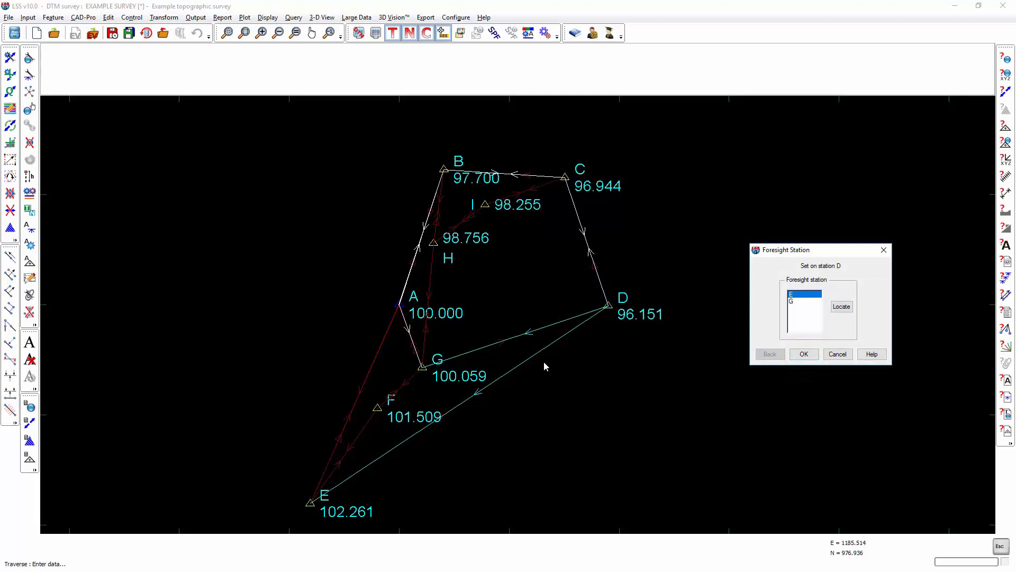
pyautogui.click(804, 354)
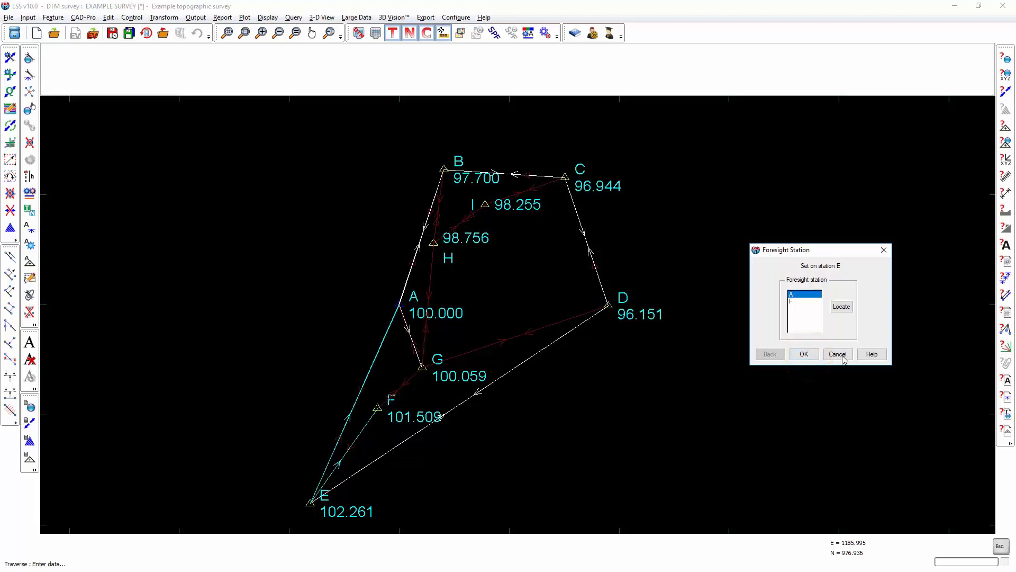
pyautogui.click(805, 355)
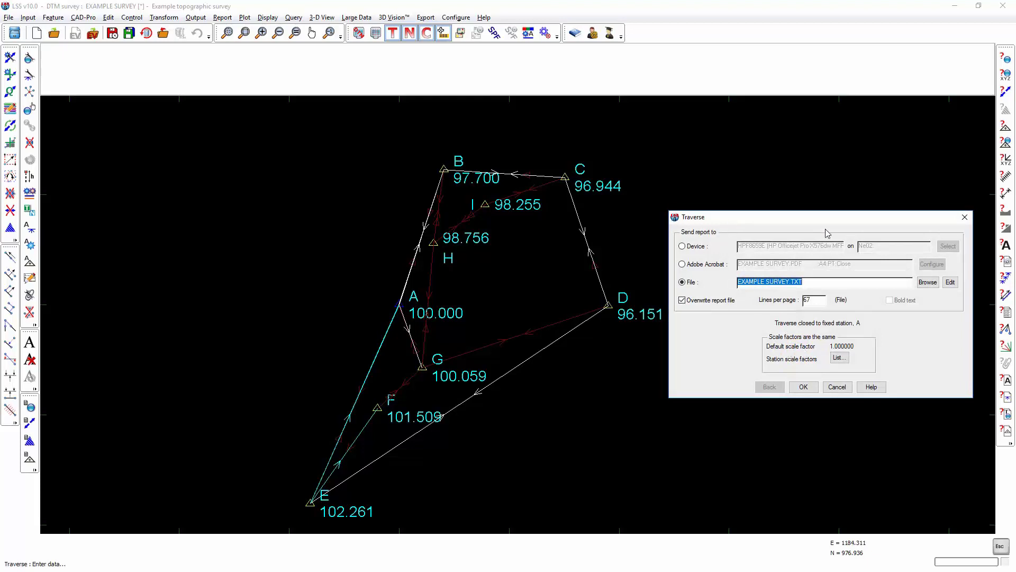
# Step: Send the traverse report to the file EXAMPLE SURVEY.TXT, with the angular misclosure adjustment switched on
pyautogui.click(803, 387)
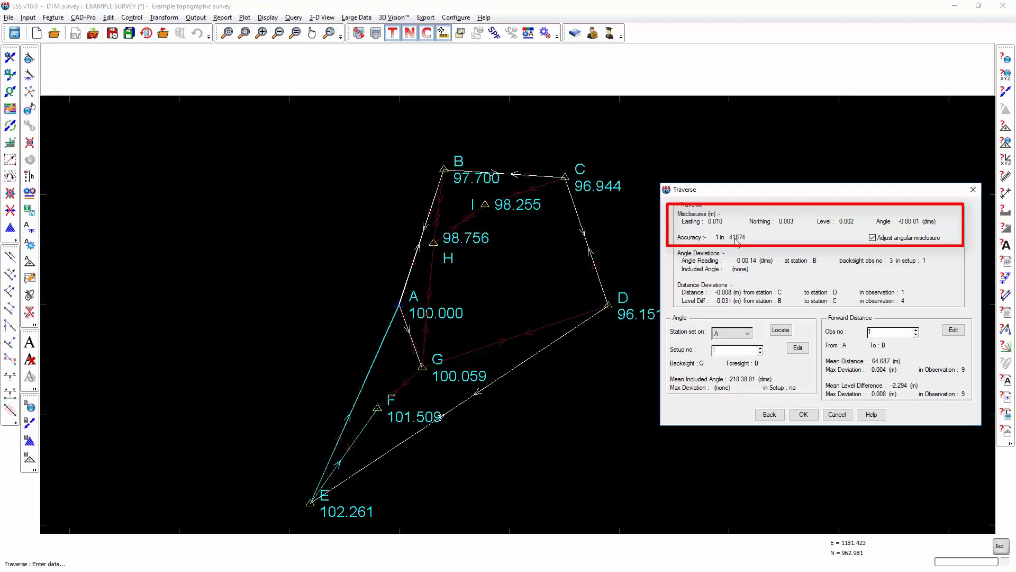
pyautogui.click(872, 238)
pyautogui.click(873, 238)
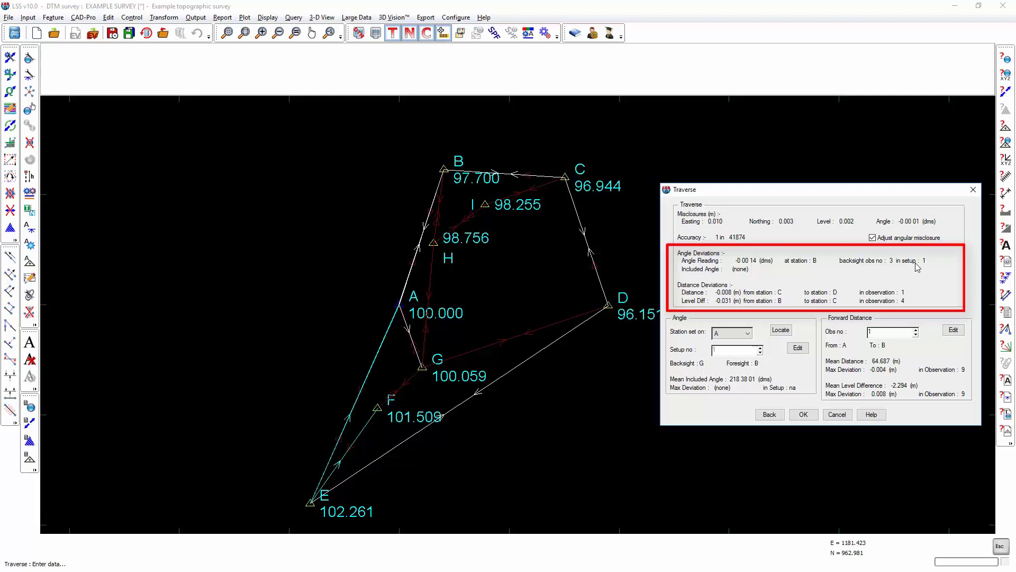
# Step: Exclude foresight shot 3 to station C from the angle calculation for setup 1 on station B
pyautogui.click(748, 333)
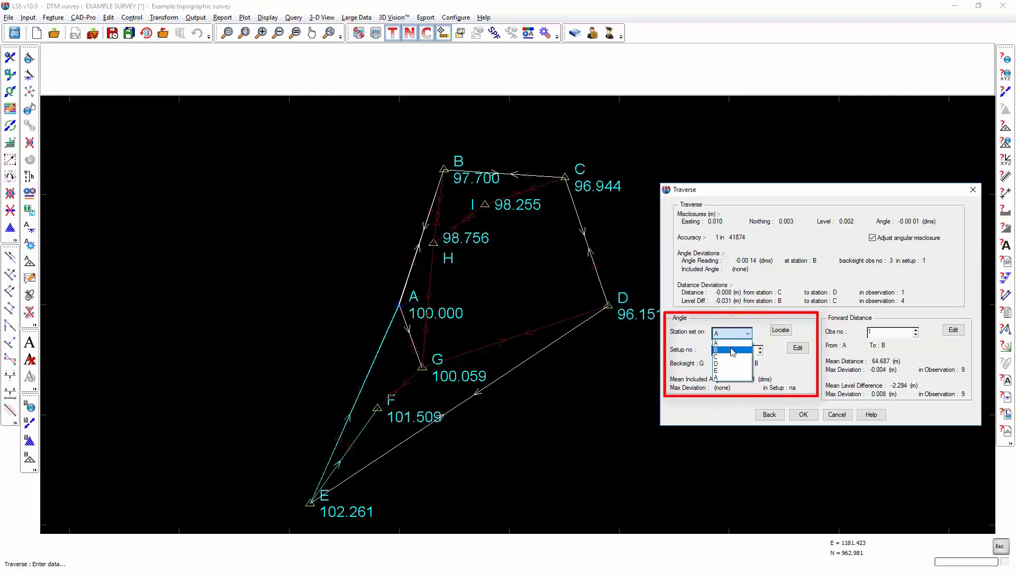
pyautogui.click(733, 350)
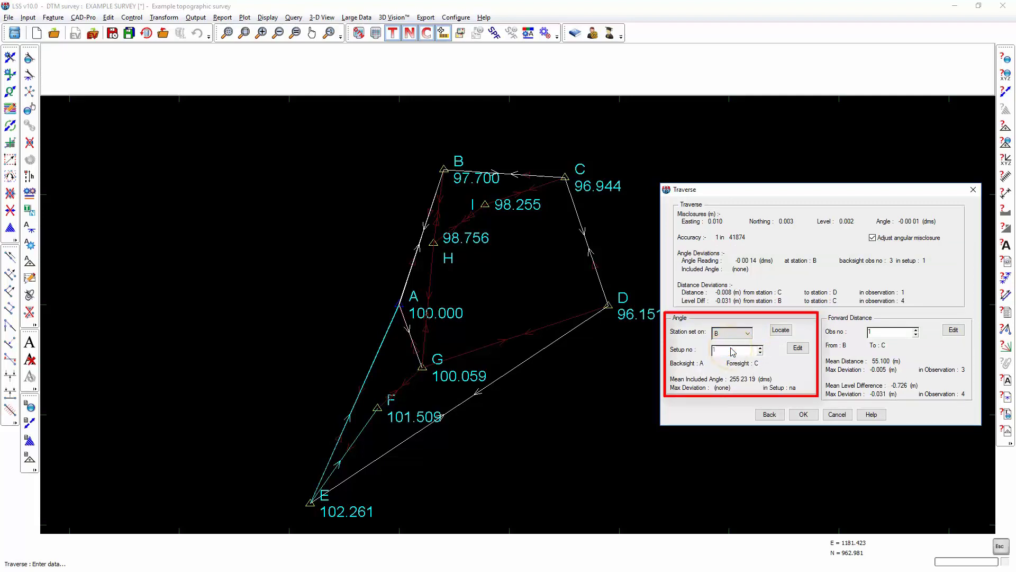
pyautogui.click(798, 349)
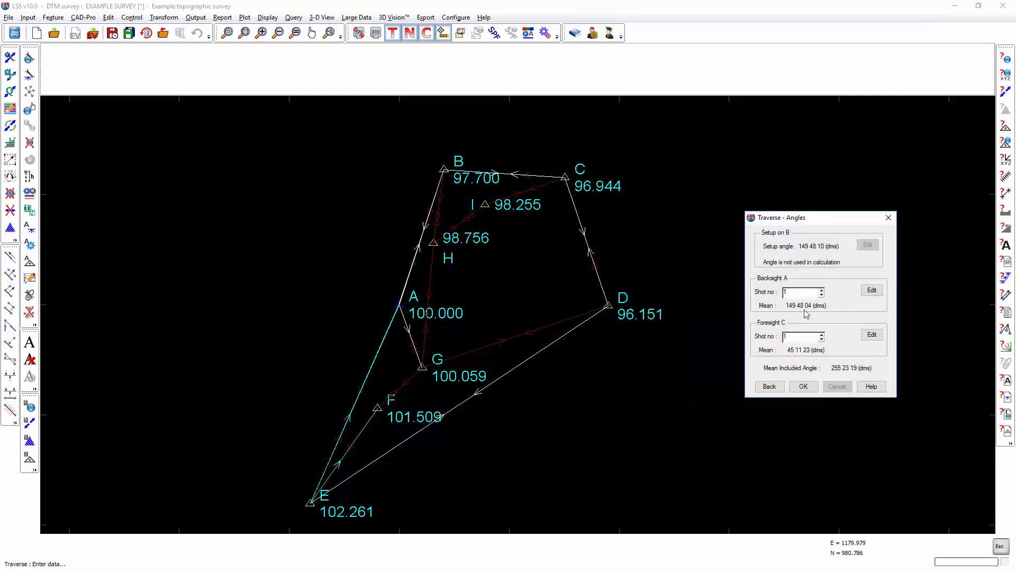
pyautogui.click(821, 335)
pyautogui.click(821, 335)
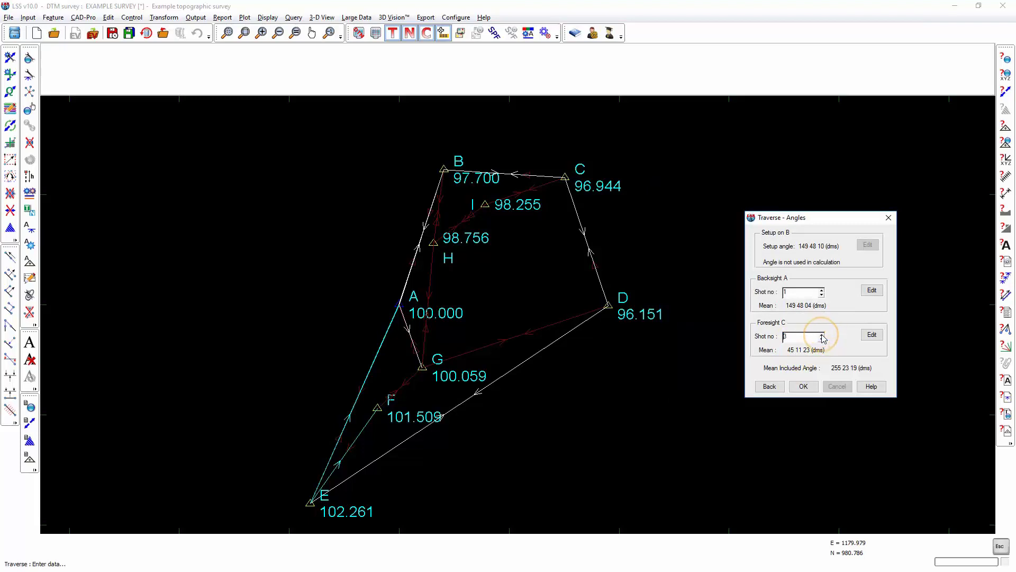
pyautogui.click(872, 336)
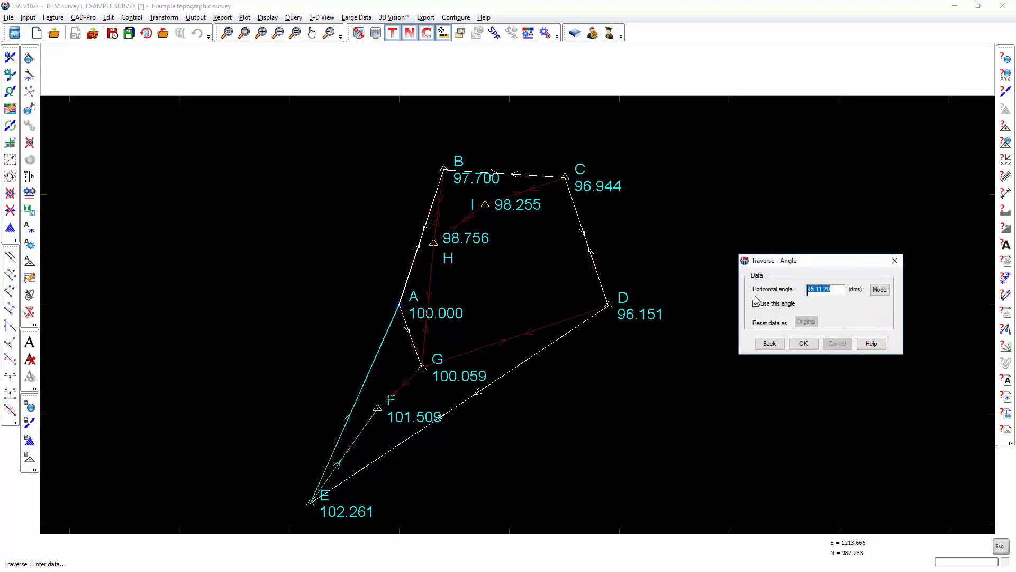
pyautogui.click(756, 303)
pyautogui.moveTo(840, 291); pyautogui.dragTo(808, 290)
pyautogui.click(804, 344)
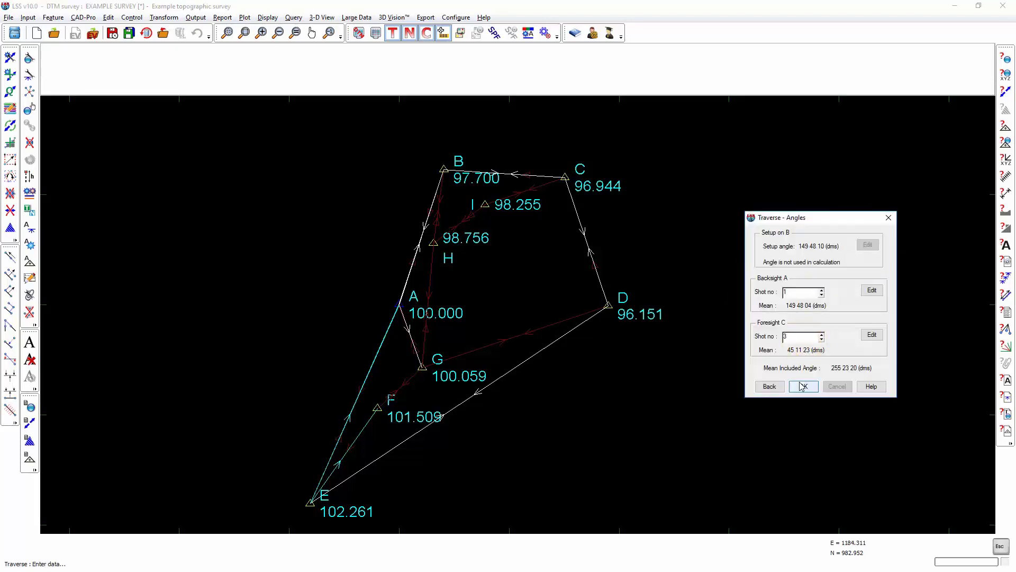
# Step: Close the angle edits and exclude distance observation 1 from station B to station C from the traverse calculation
pyautogui.click(802, 386)
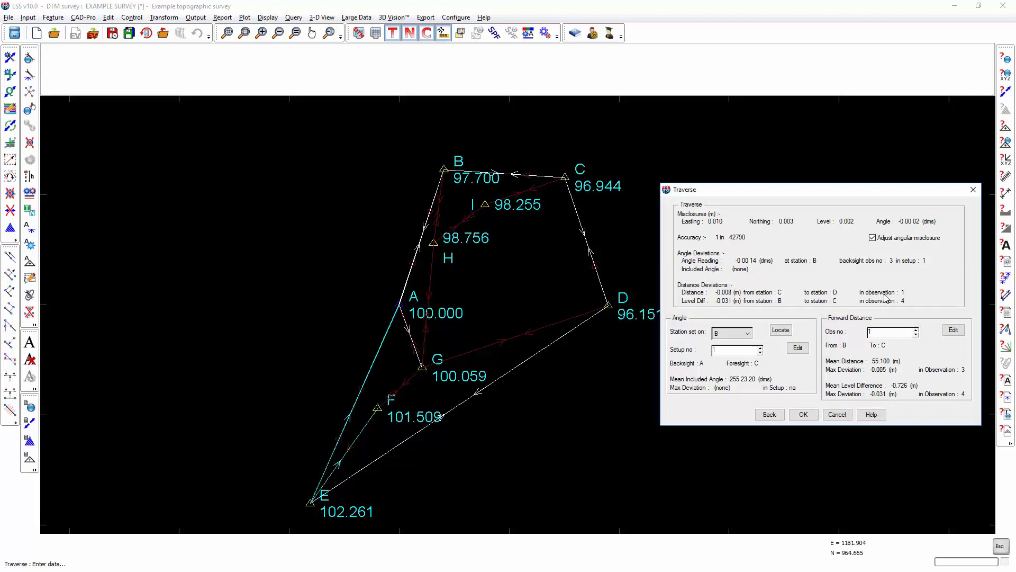
pyautogui.click(955, 330)
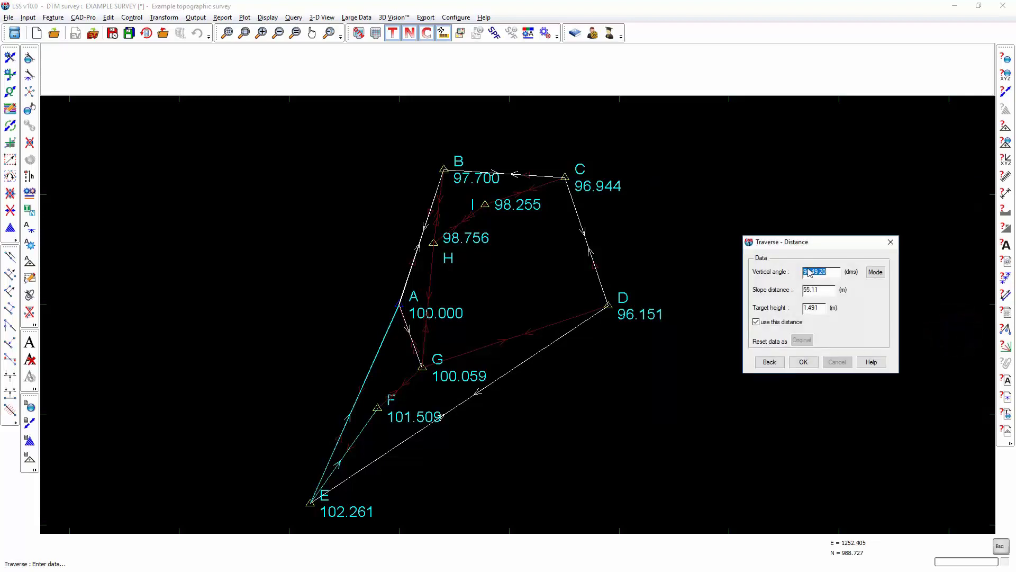
pyautogui.click(756, 322)
pyautogui.click(804, 362)
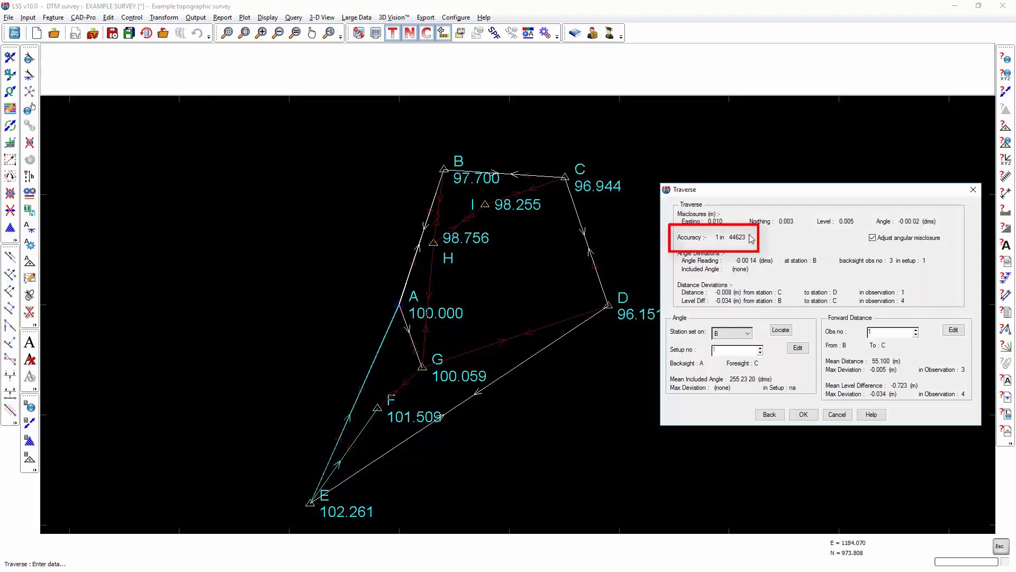
# Step: Accept the traverse, review its adjustment report, and apply the adjusted coordinates to the stations
pyautogui.click(803, 415)
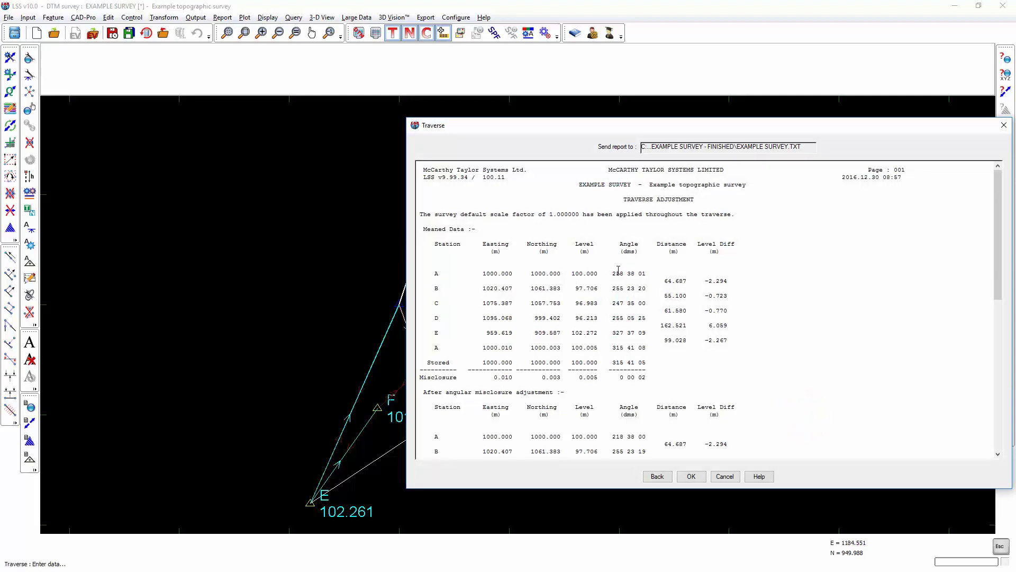
pyautogui.scroll(-1, 618, 270)
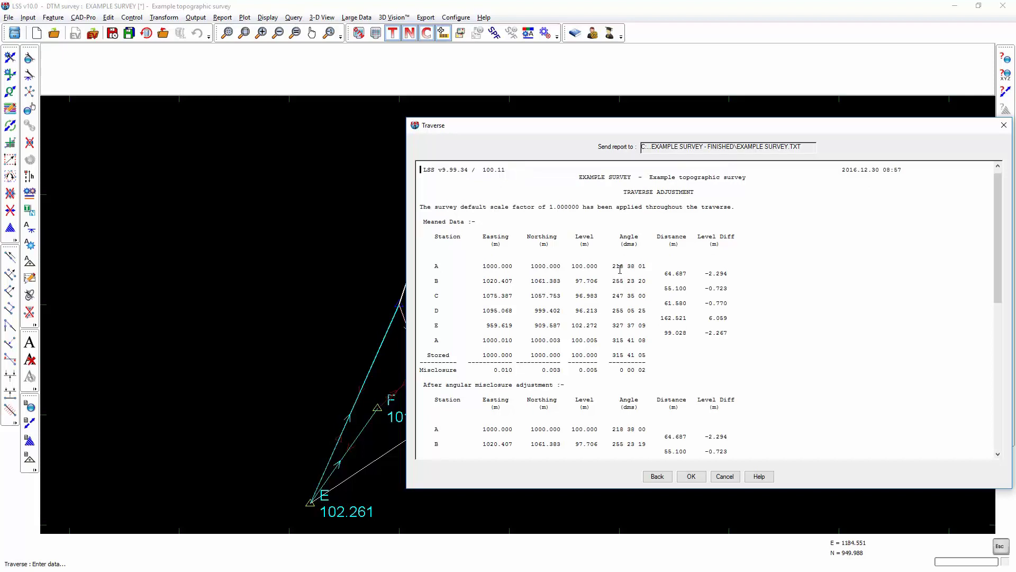
pyautogui.scroll(-1, 620, 270)
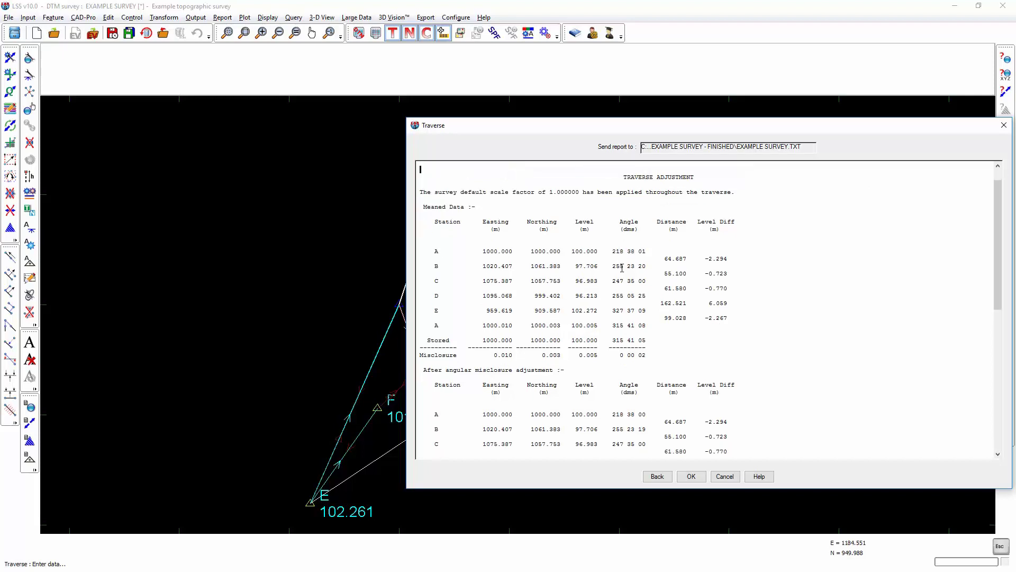
pyautogui.scroll(-5, 622, 268)
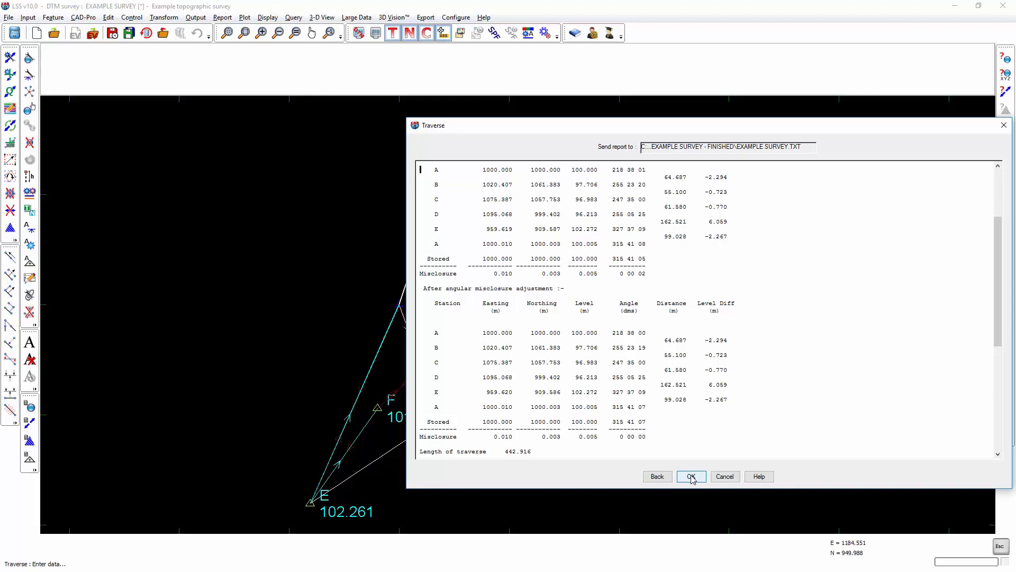
pyautogui.click(691, 476)
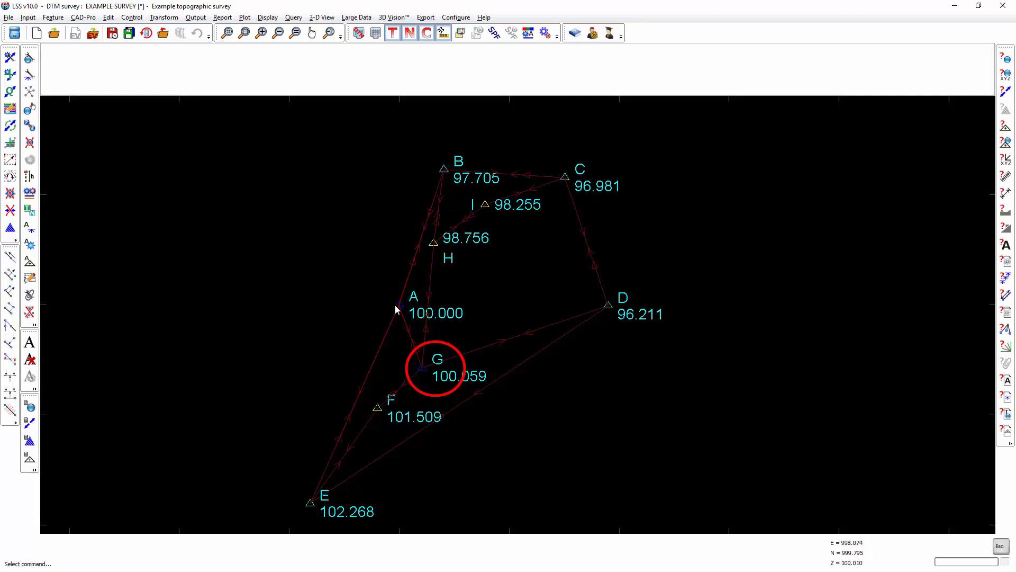
# Step: Query stations D, A, B, I and F to check each one's coordinates and adjustment status
pyautogui.click(1005, 125)
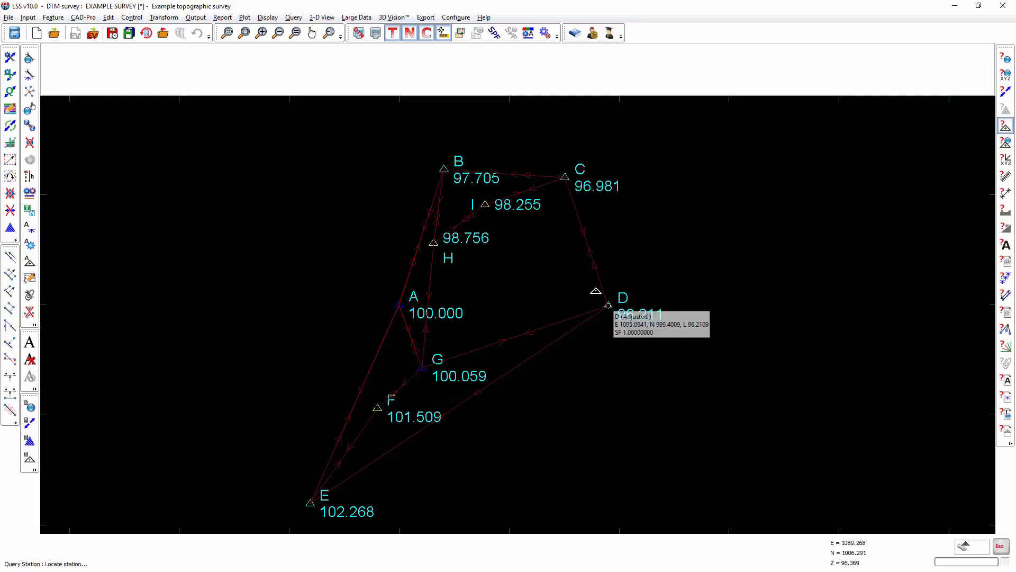
pyautogui.moveTo(410, 298)
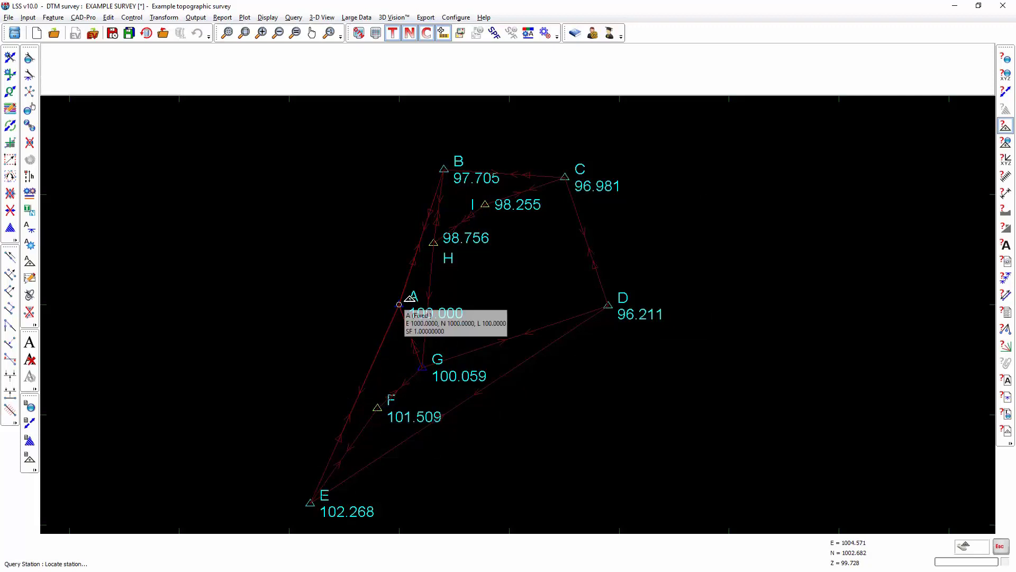
pyautogui.moveTo(442, 173)
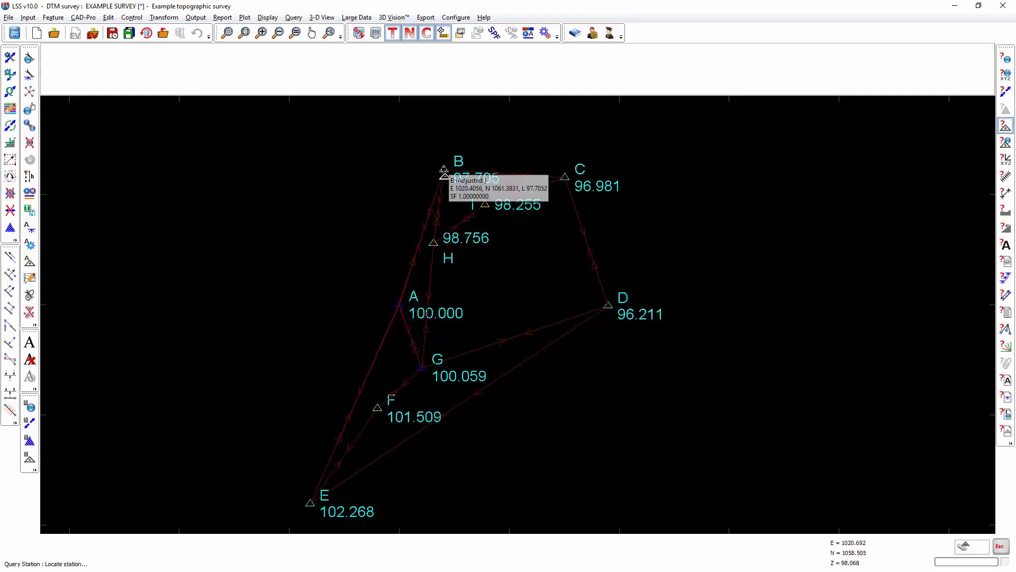
pyautogui.moveTo(476, 197)
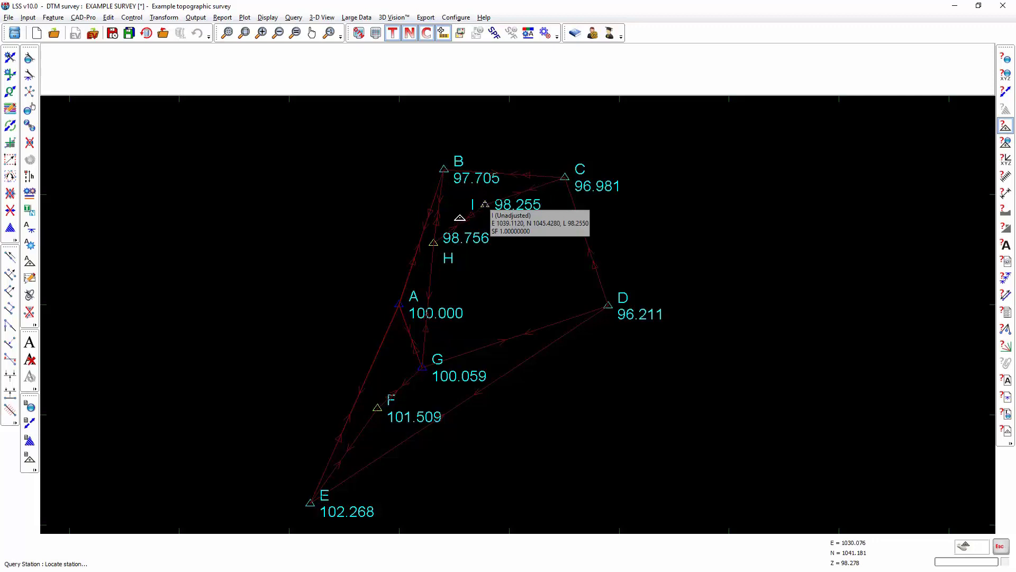
pyautogui.moveTo(375, 395)
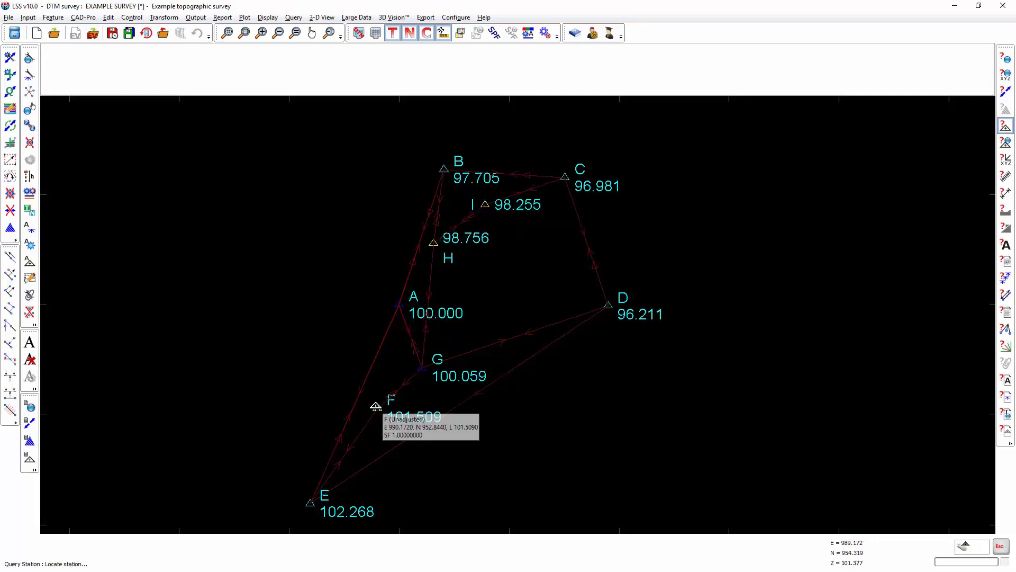